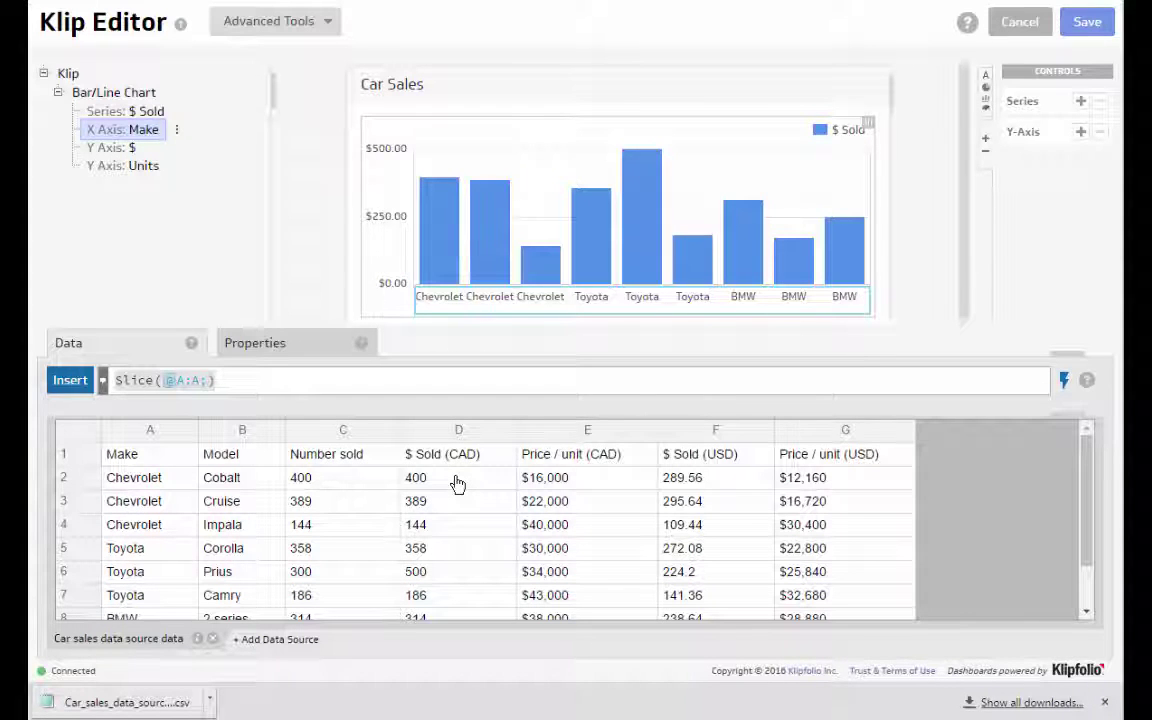
# Step: Show the X Axis: Make properties, formatted as Text with axis title Make
pyautogui.moveTo(455, 303)
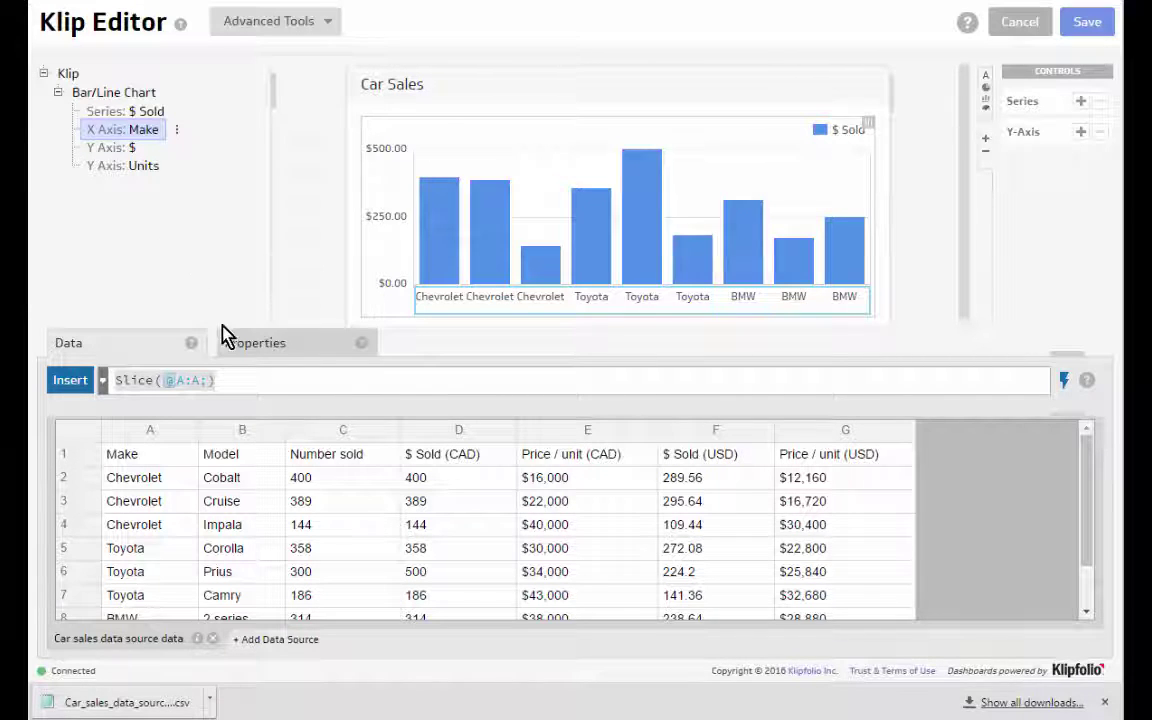
pyautogui.click(256, 341)
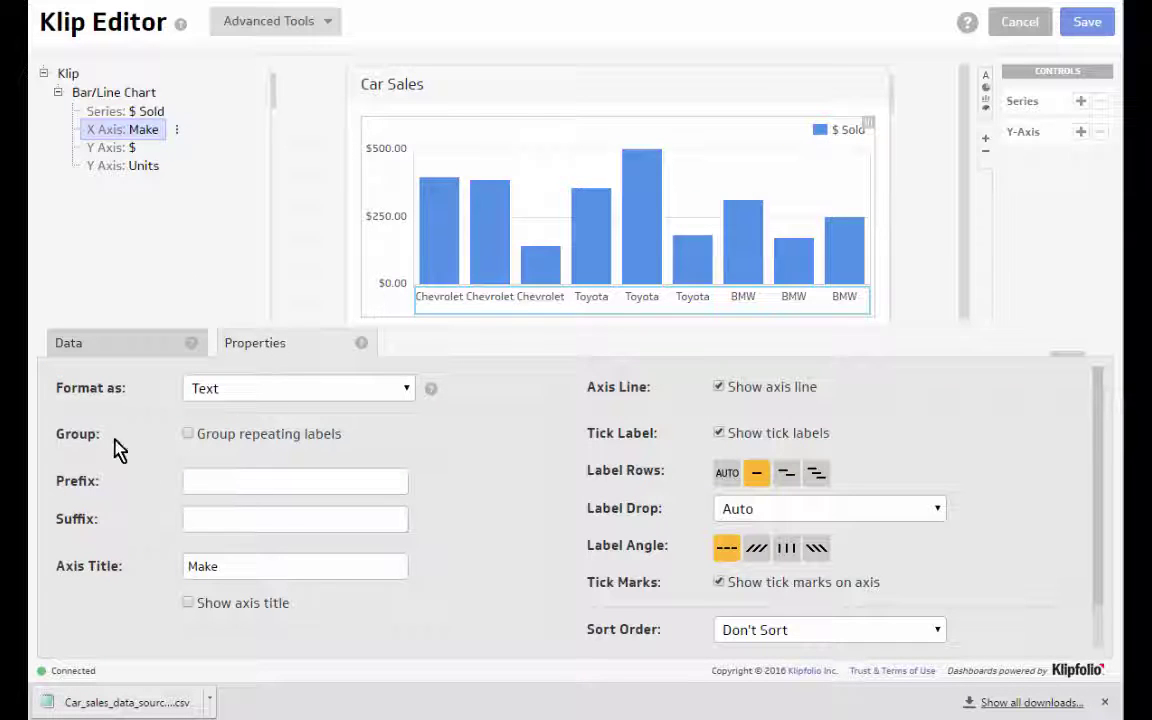
# Step: Group repeating Make labels into Chevrolet, Toyota and BMW bars, then select the $ Sold series
pyautogui.click(188, 434)
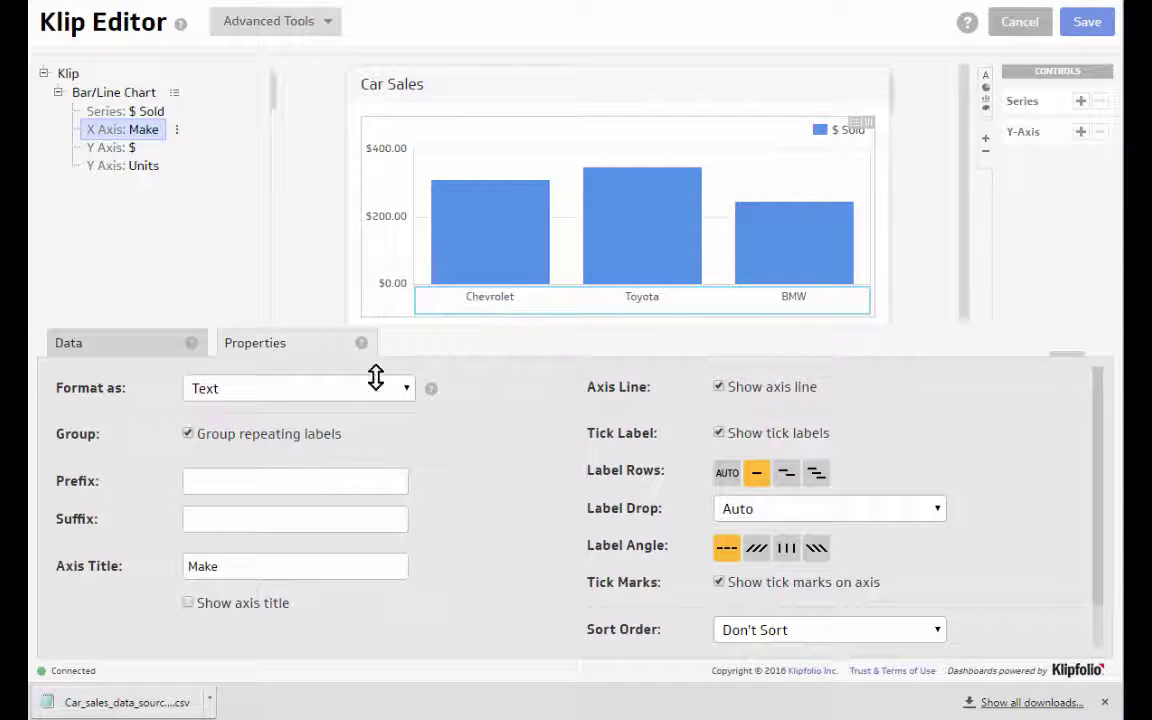
pyautogui.rightClick(127, 121)
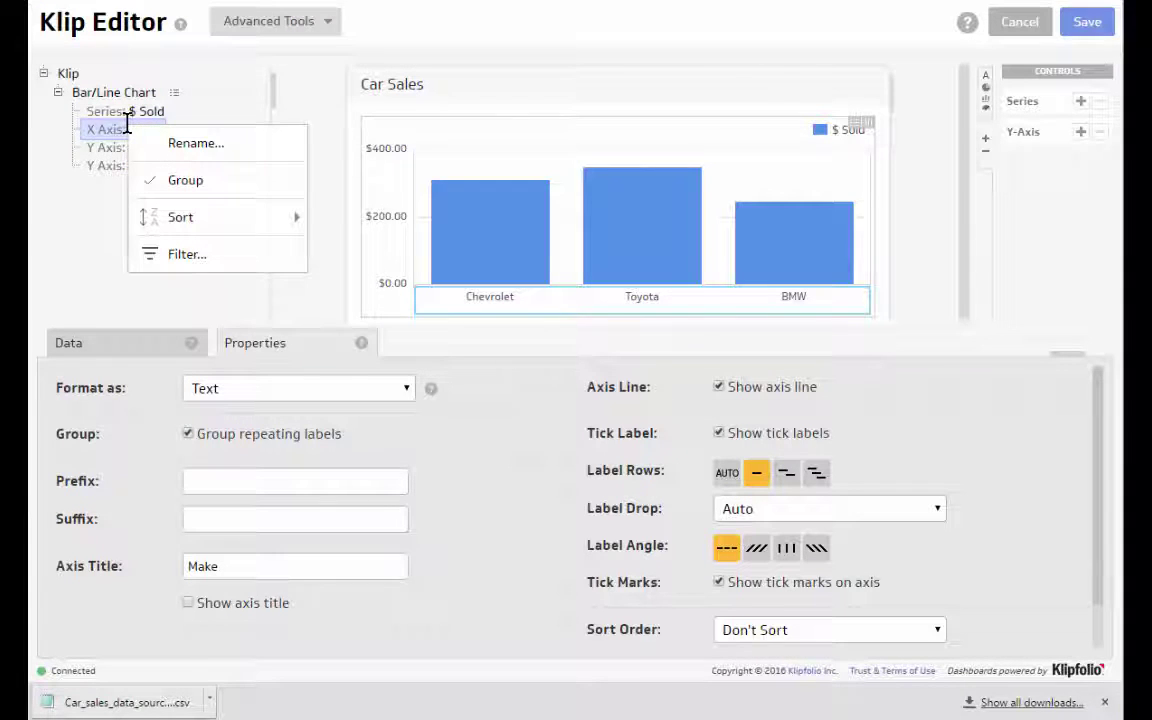
pyautogui.click(171, 183)
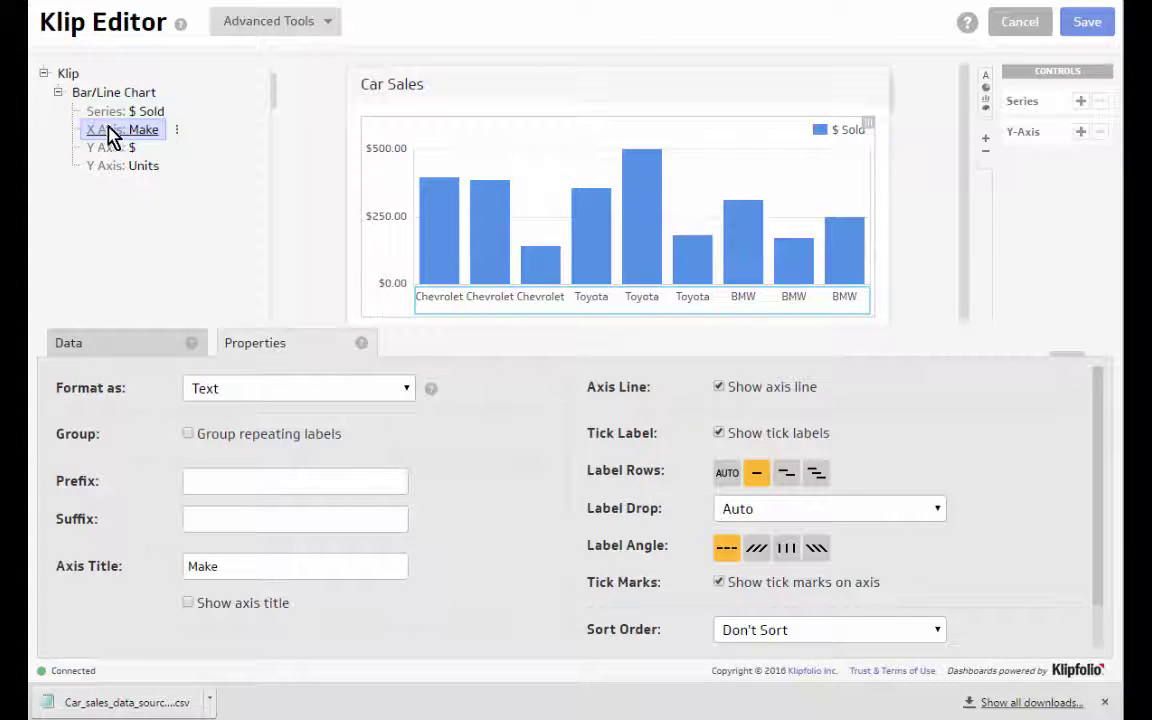
pyautogui.rightClick(110, 129)
pyautogui.click(163, 189)
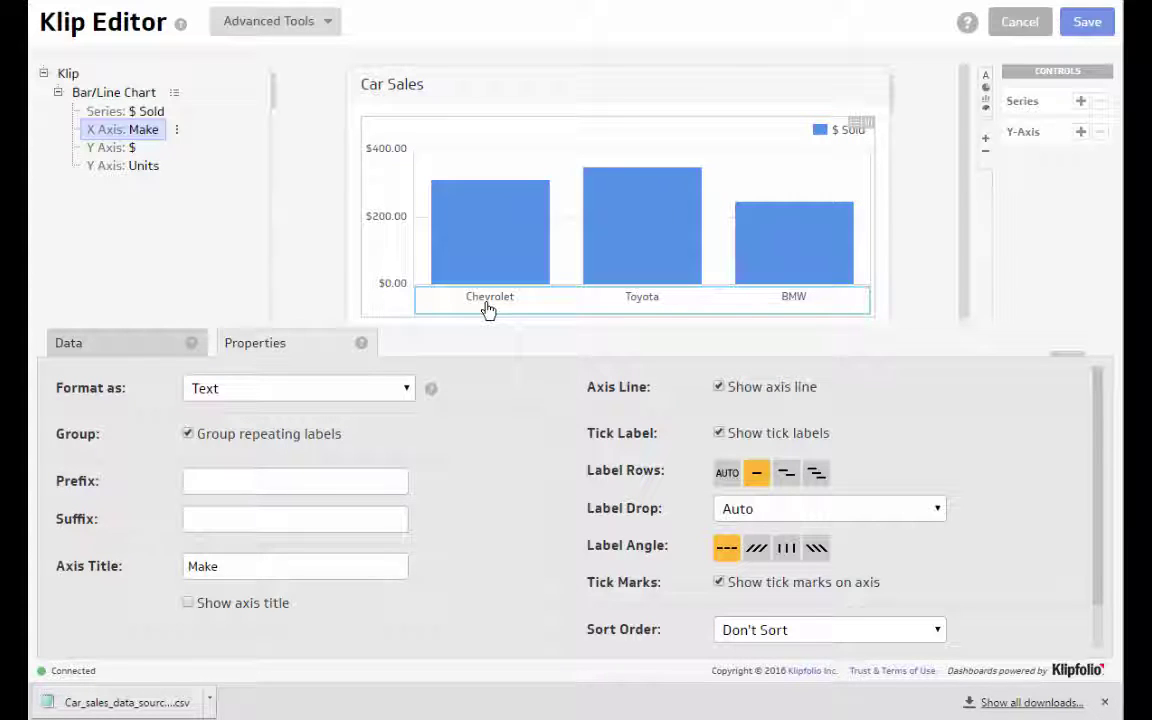
pyautogui.click(117, 113)
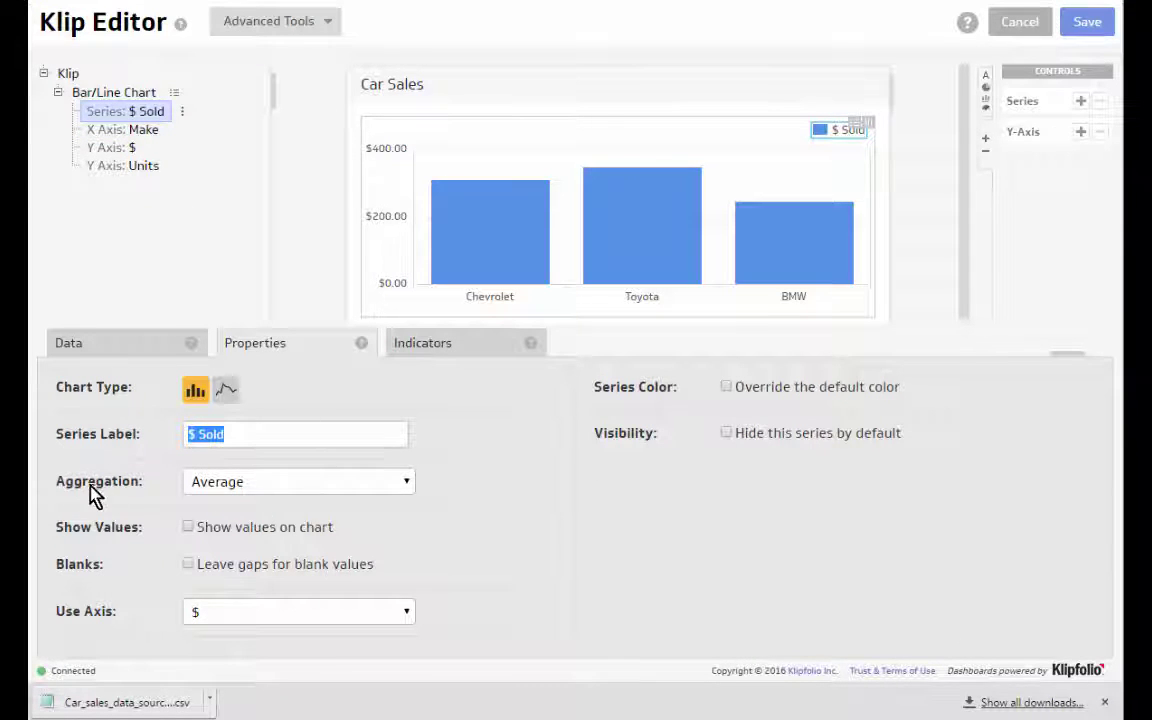
pyautogui.click(257, 484)
pyautogui.click(252, 506)
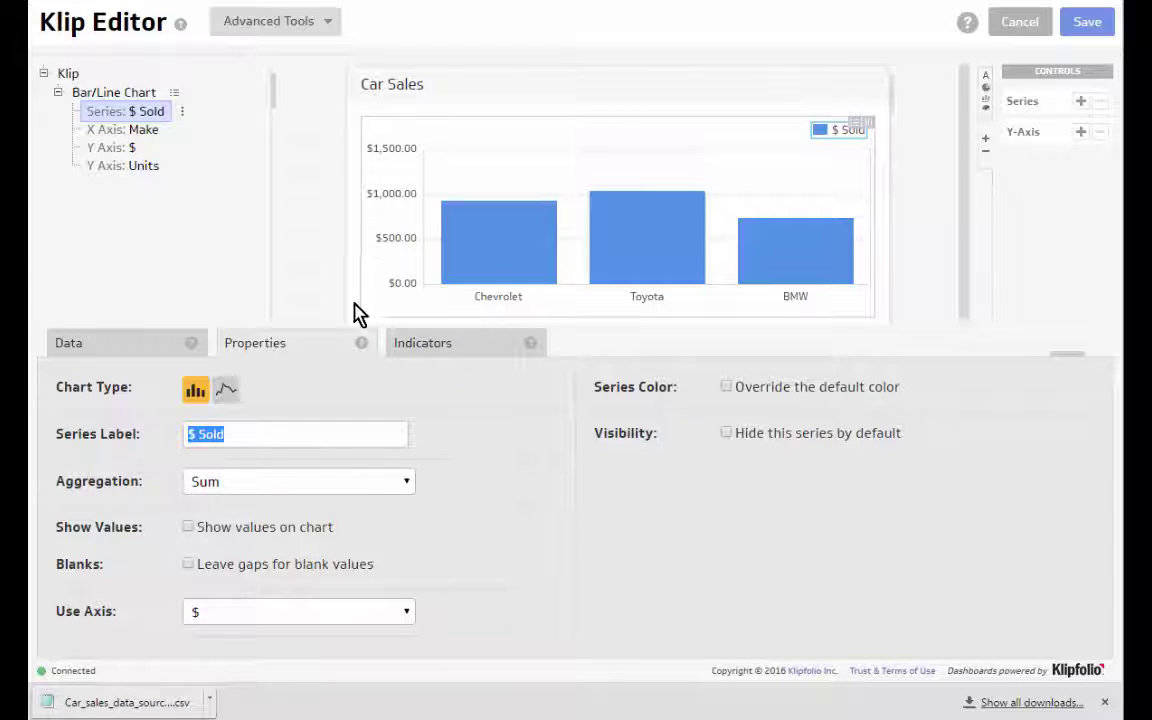
pyautogui.moveTo(463, 267)
pyautogui.click(248, 484)
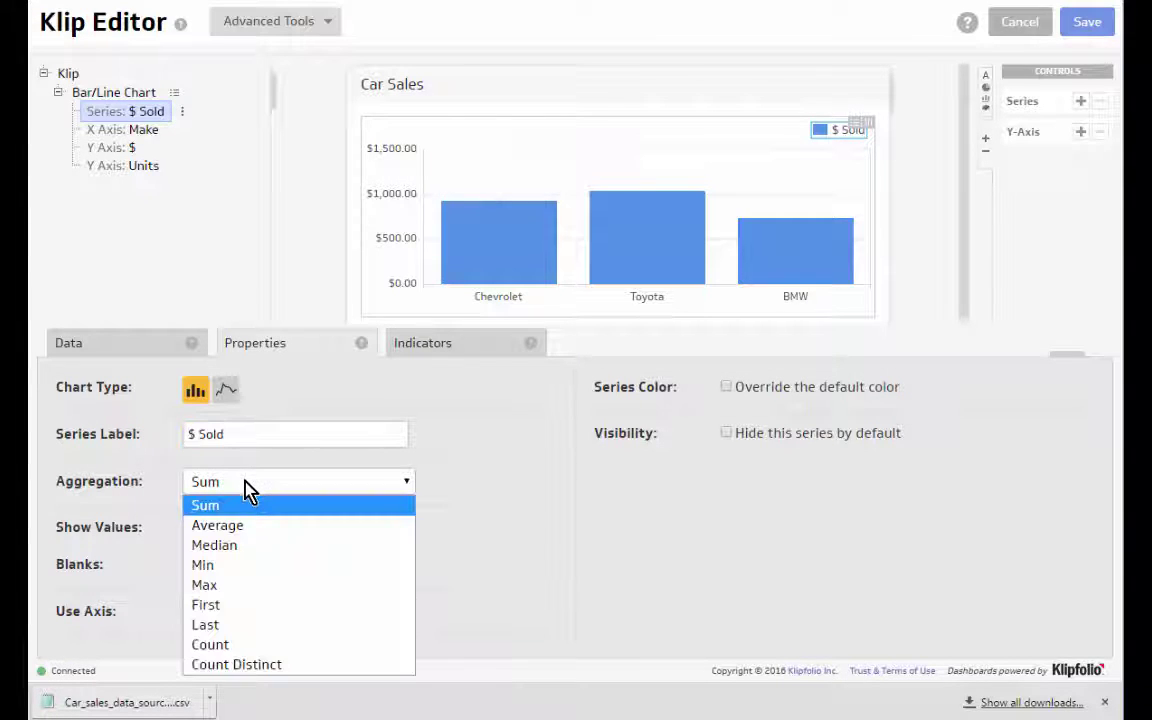
pyautogui.click(237, 526)
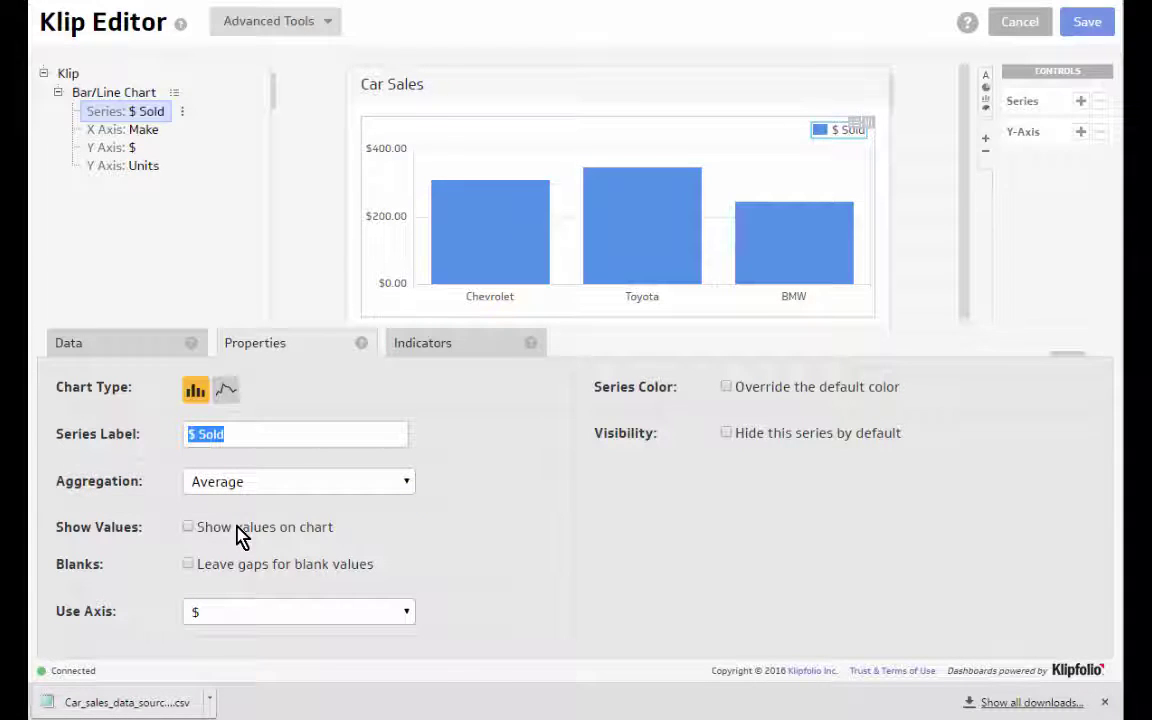
pyautogui.click(152, 113)
# Step: Sort the $ Sold bars Highest to Lowest: Toyota, Chevrolet, BMW
pyautogui.rightClick(156, 117)
pyautogui.moveTo(174, 275)
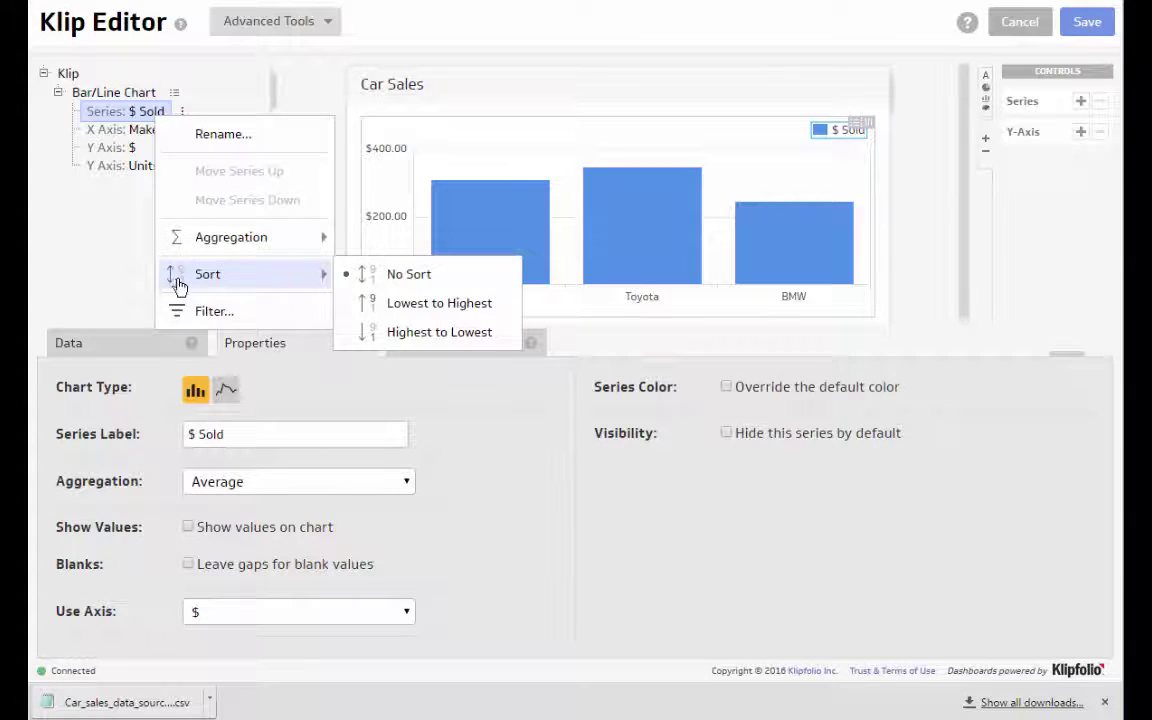
pyautogui.click(410, 340)
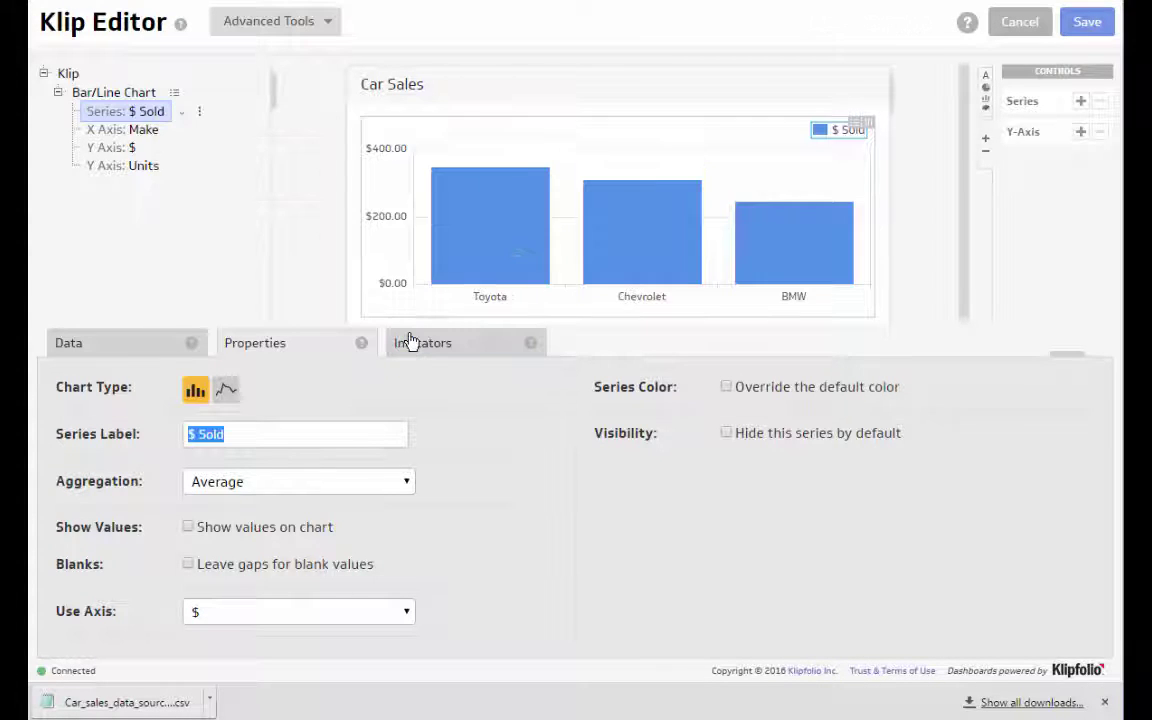
# Step: Delete the Group and Sort actions from the Bar/Line Chart's applied actions
pyautogui.click(174, 96)
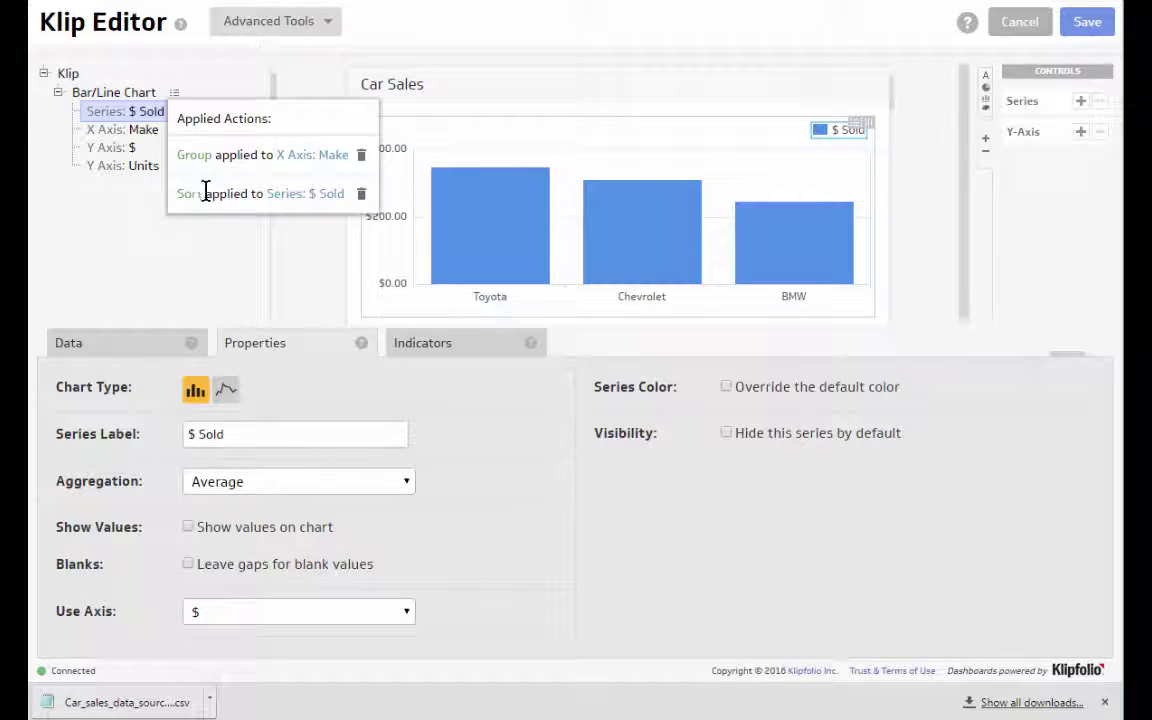
pyautogui.click(360, 157)
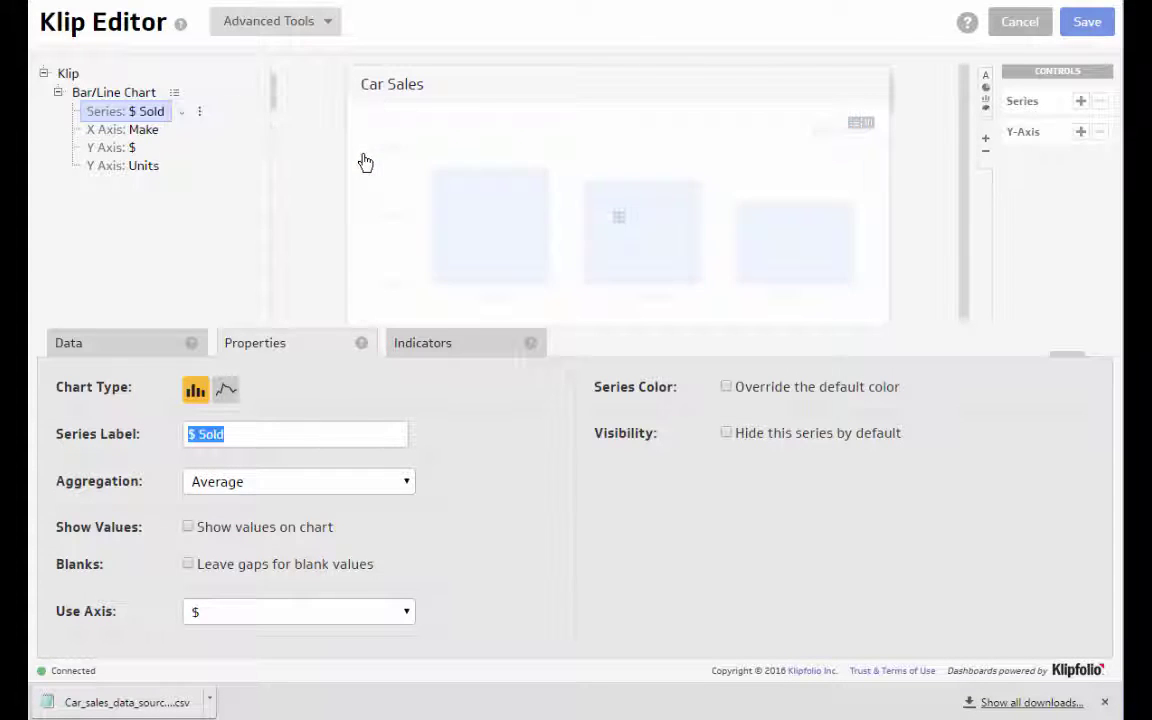
pyautogui.click(174, 93)
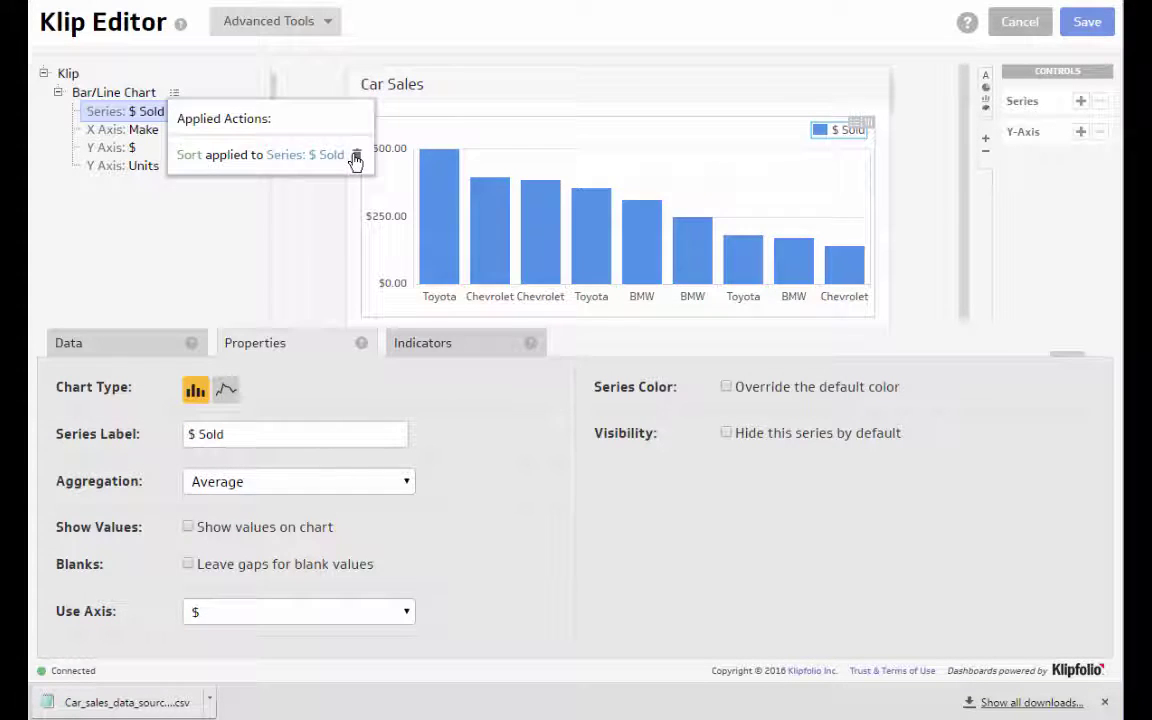
pyautogui.click(356, 157)
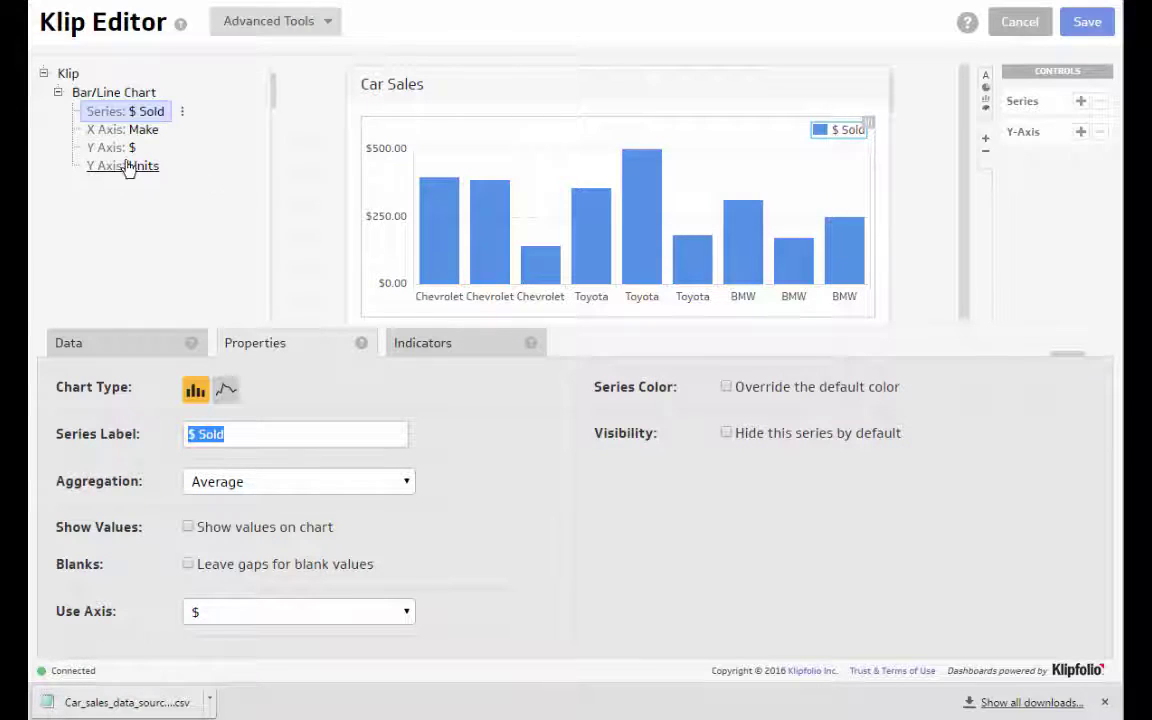
# Step: Add a Member filter on Make that unchecks BMW, leaving Chevrolet and Toyota bars
pyautogui.click(121, 126)
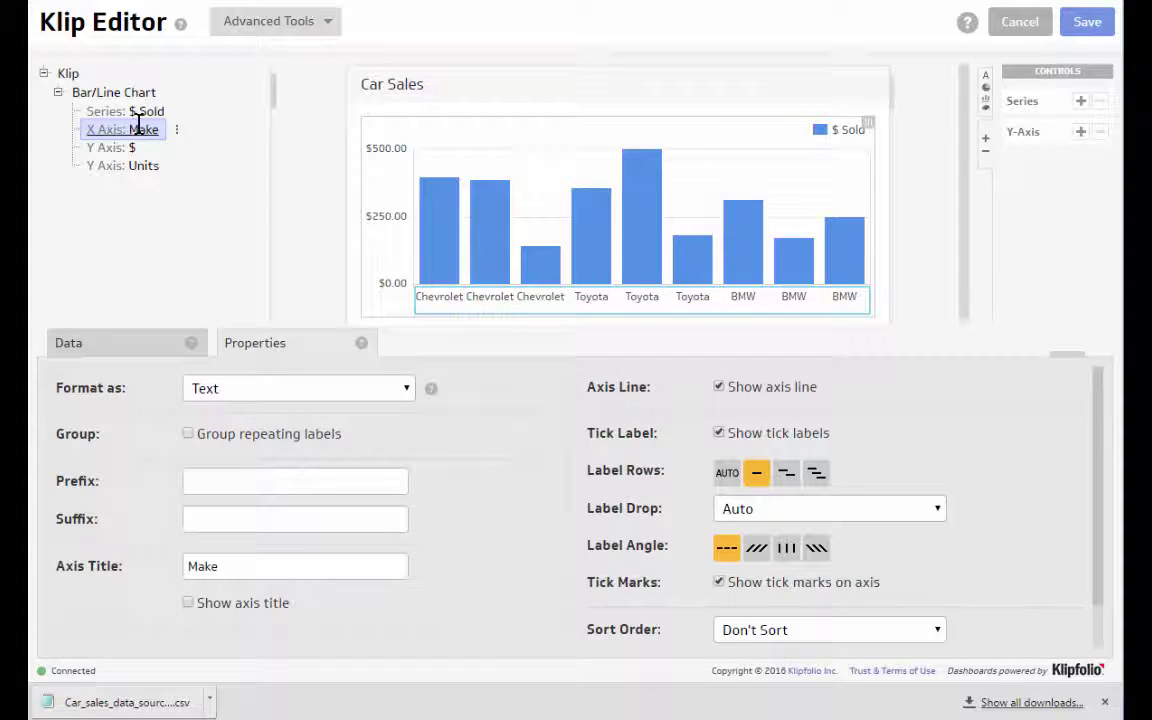
pyautogui.rightClick(139, 122)
pyautogui.click(186, 258)
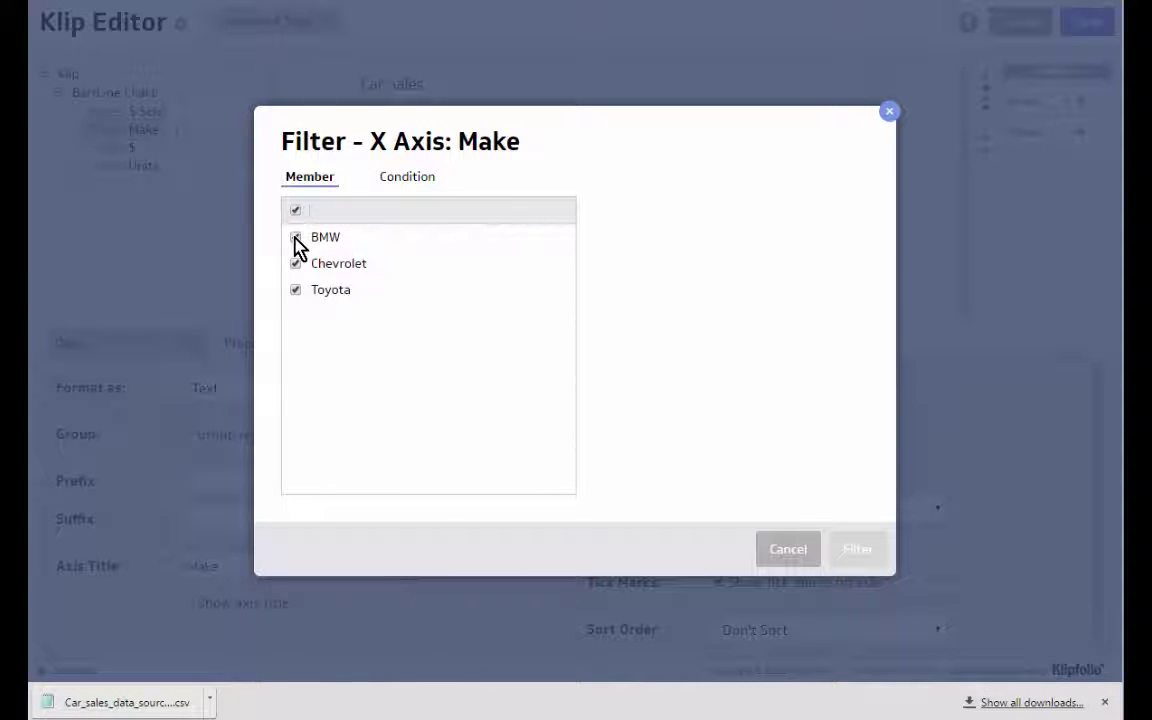
pyautogui.click(295, 237)
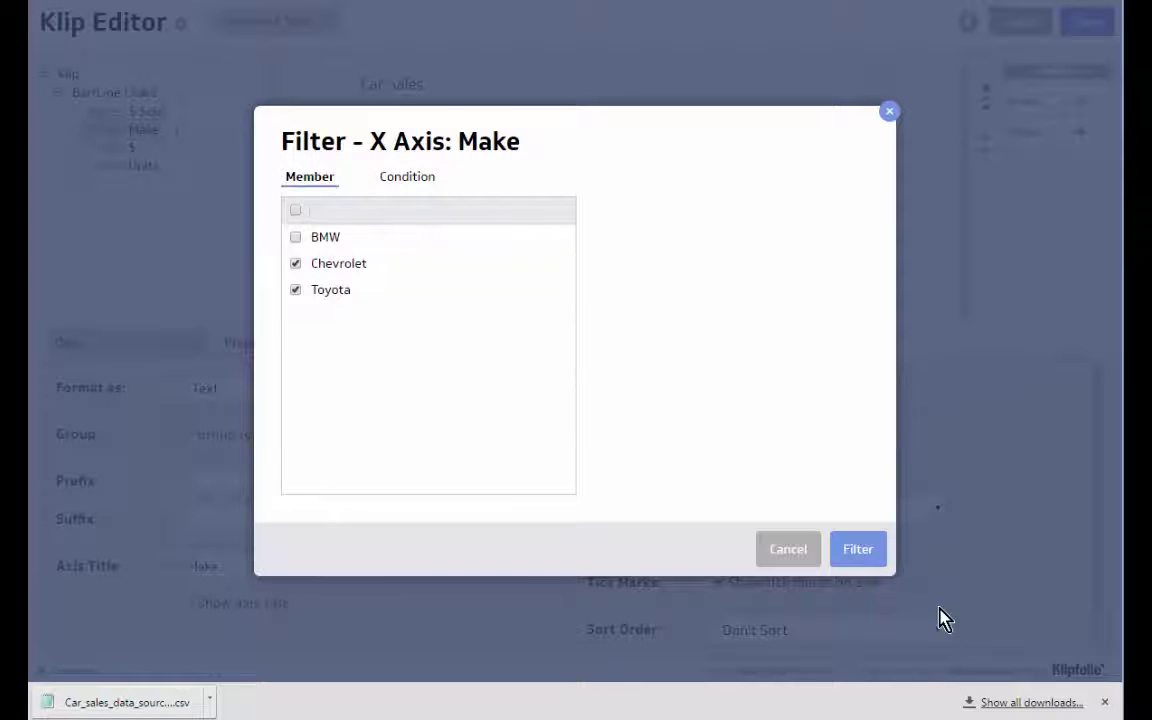
pyautogui.click(872, 553)
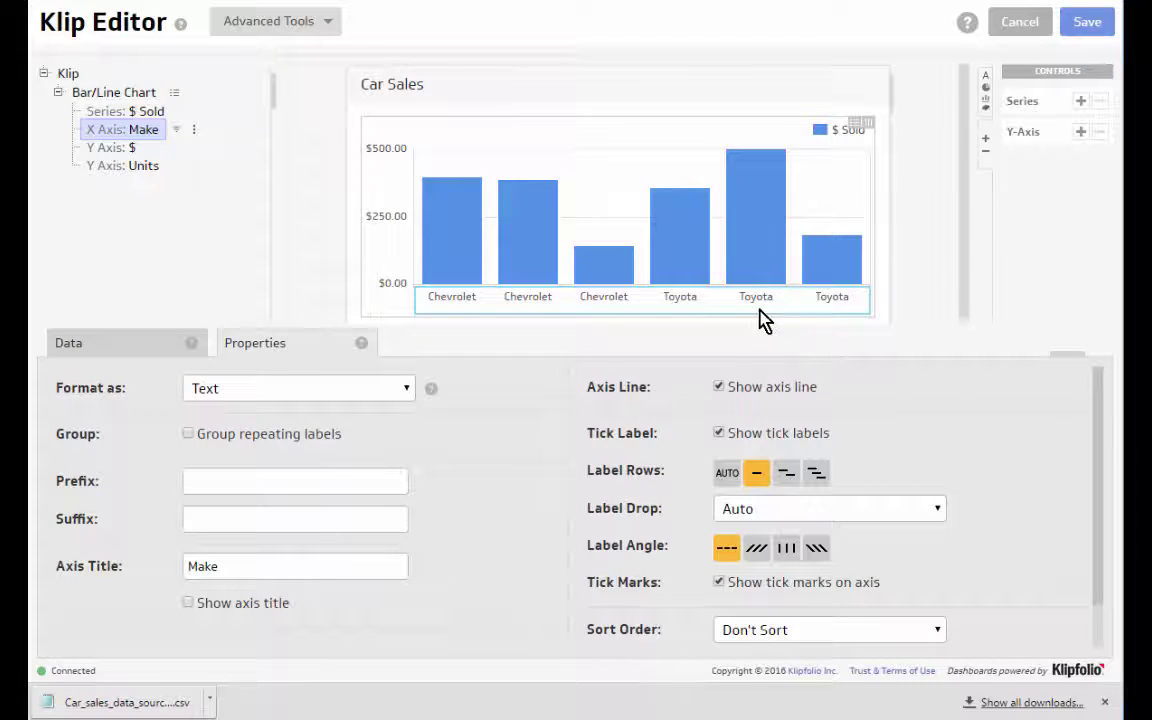
# Step: Replace the BMW filter with a Make condition filter 'Does not begin with' T
pyautogui.rightClick(95, 135)
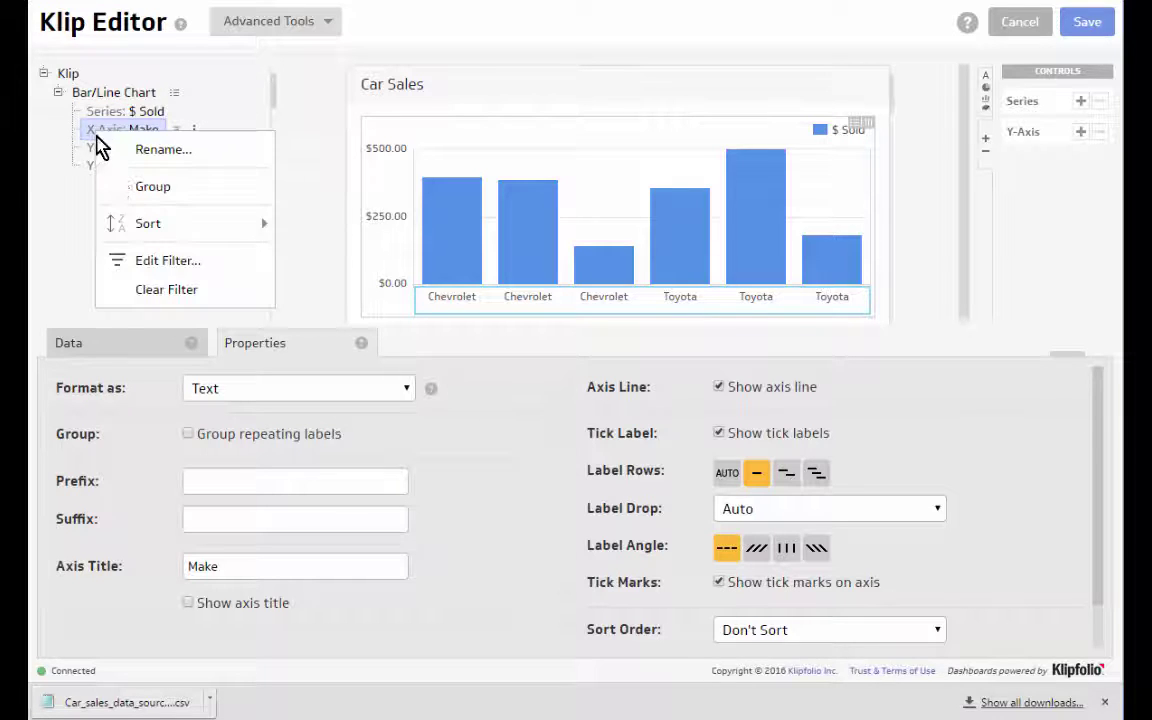
pyautogui.click(150, 290)
pyautogui.rightClick(114, 134)
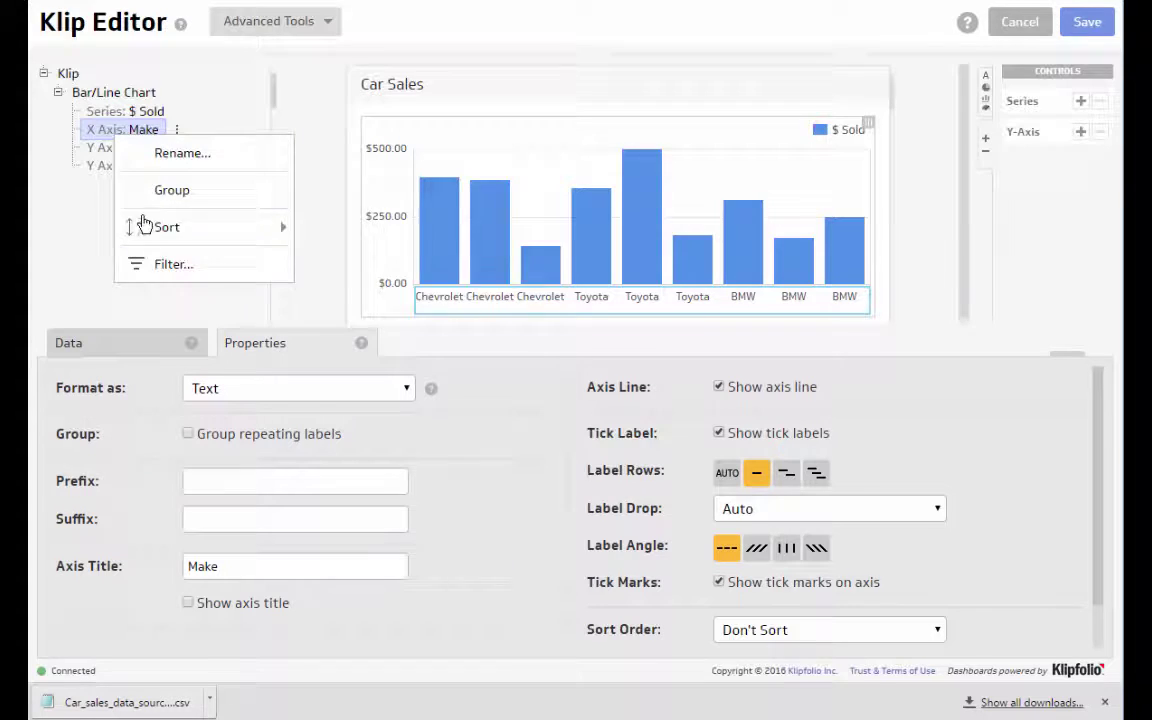
pyautogui.click(160, 265)
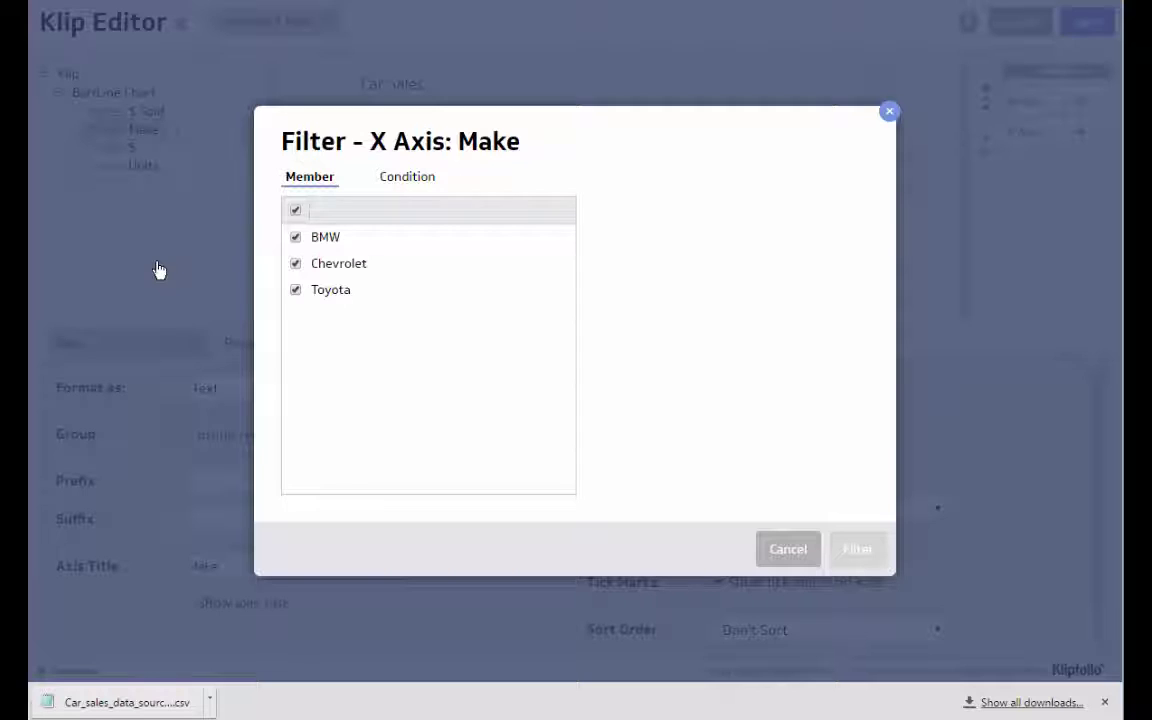
pyautogui.click(405, 184)
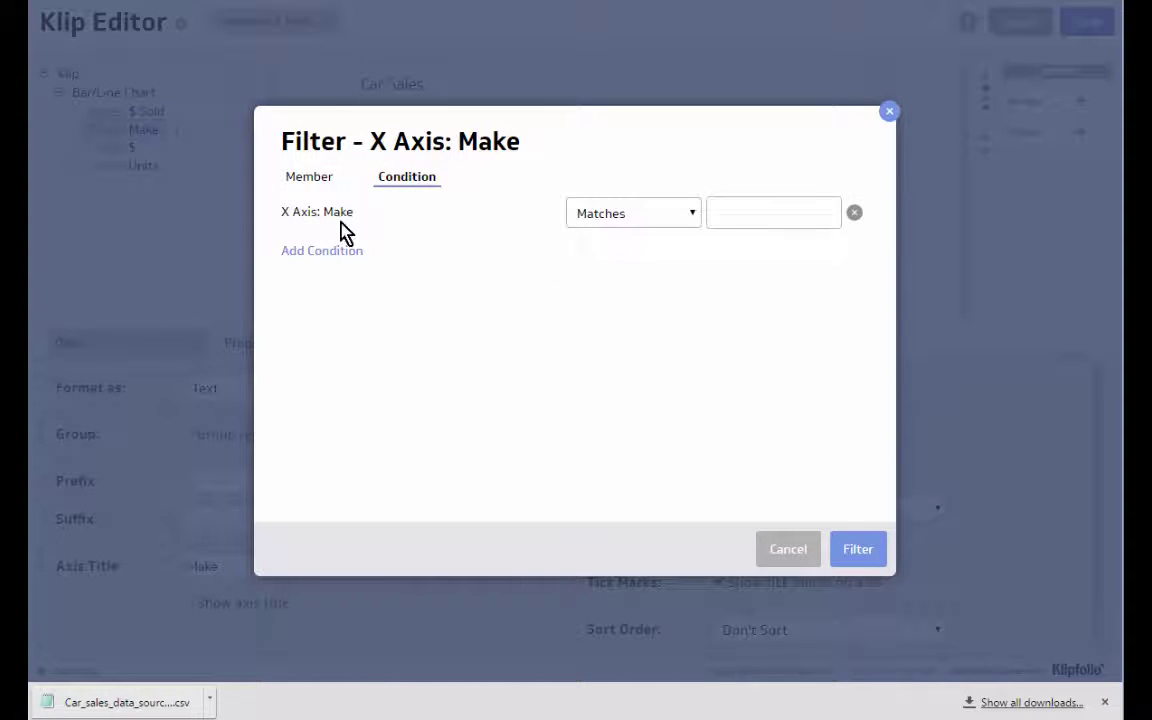
pyautogui.click(659, 222)
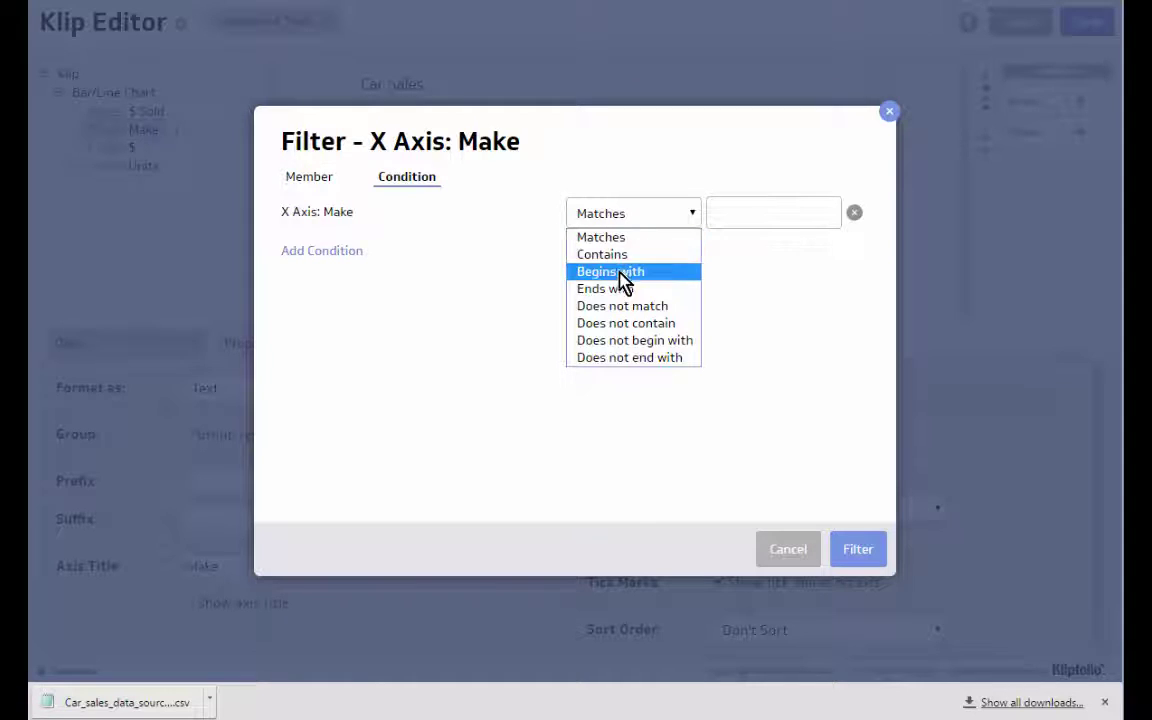
pyautogui.click(642, 340)
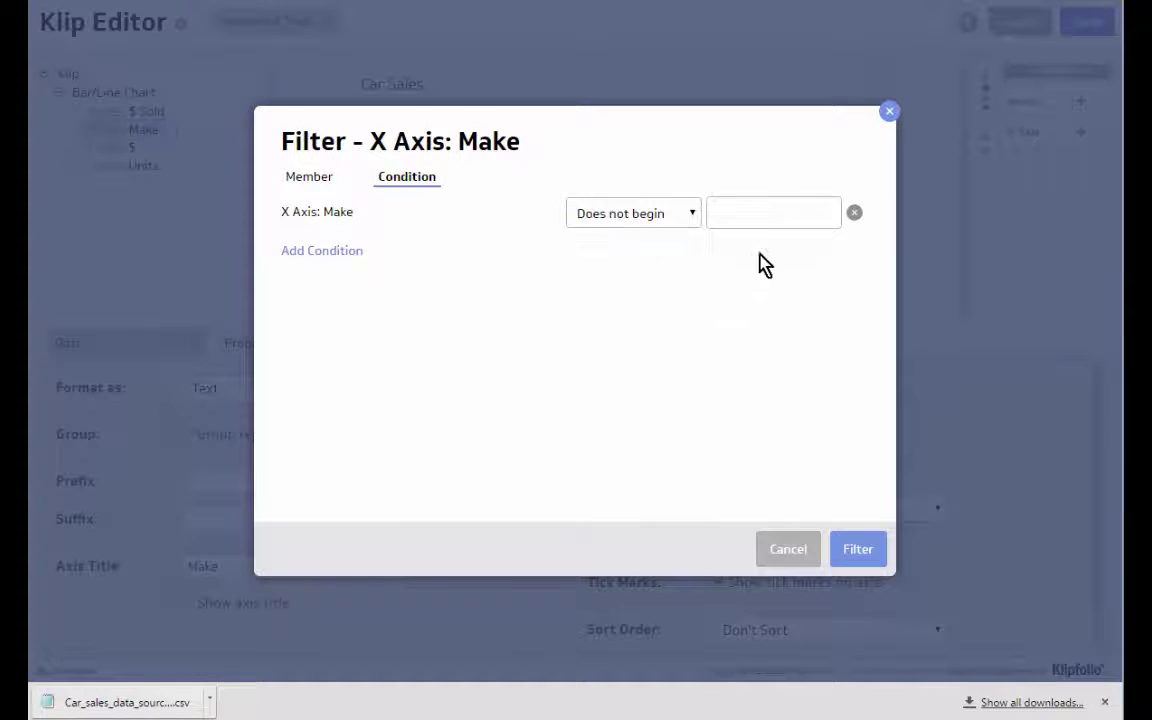
pyautogui.click(811, 214)
pyautogui.write('T')
pyautogui.click(858, 549)
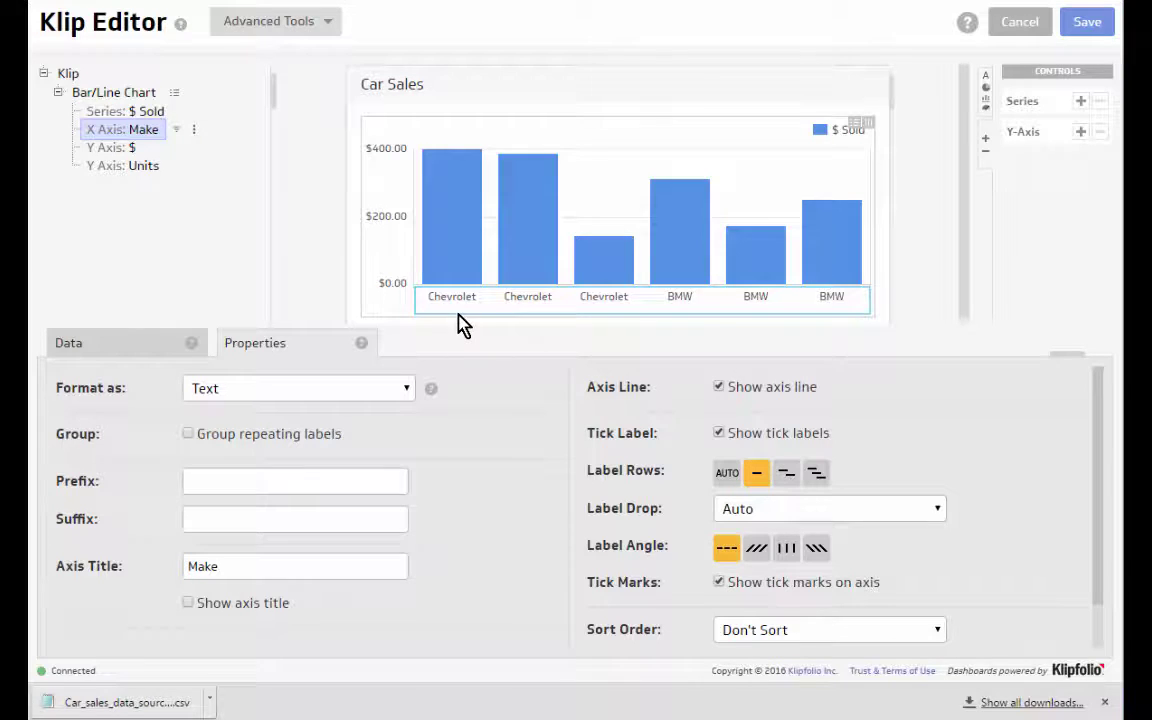
pyautogui.rightClick(136, 129)
# Step: Clear the Make filter and add a $ Sold range filter of 300–500
pyautogui.click(197, 286)
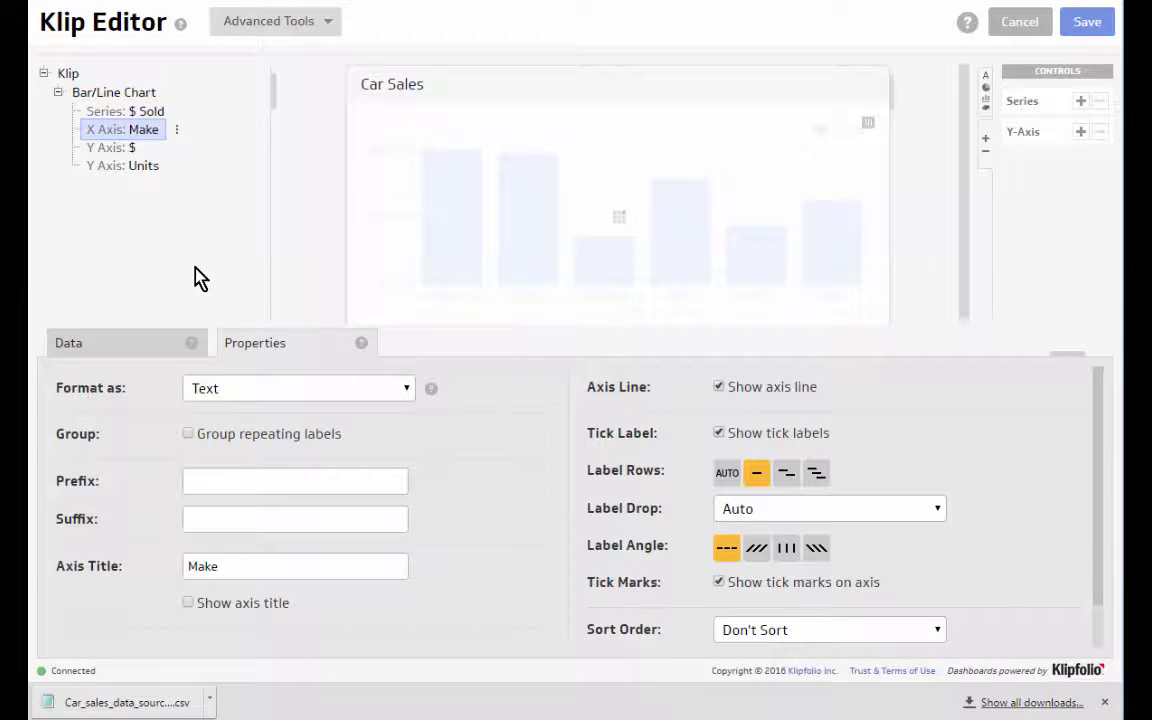
pyautogui.click(138, 112)
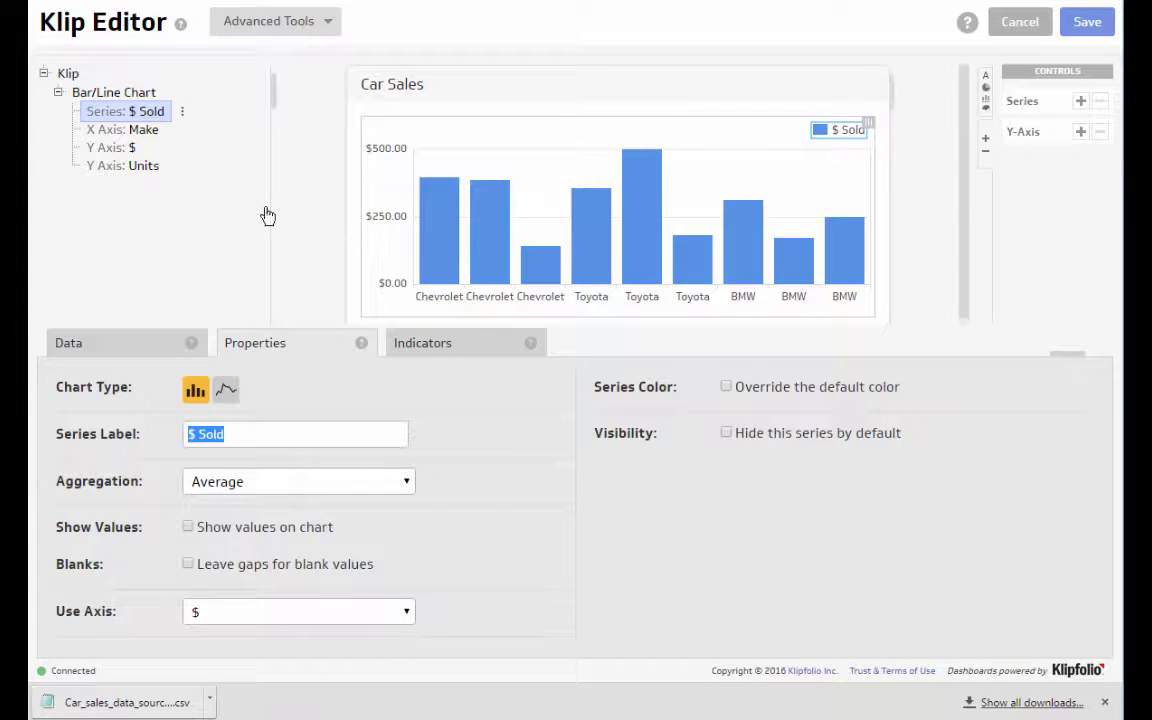
pyautogui.click(145, 118)
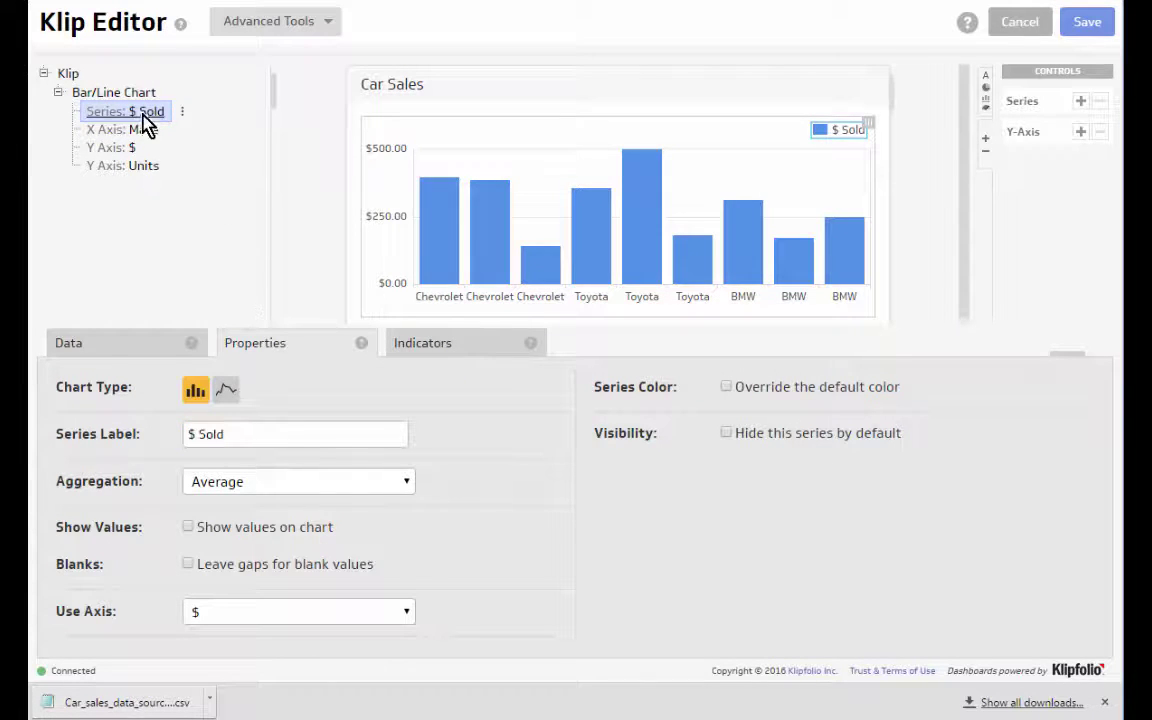
pyautogui.rightClick(145, 118)
pyautogui.click(185, 306)
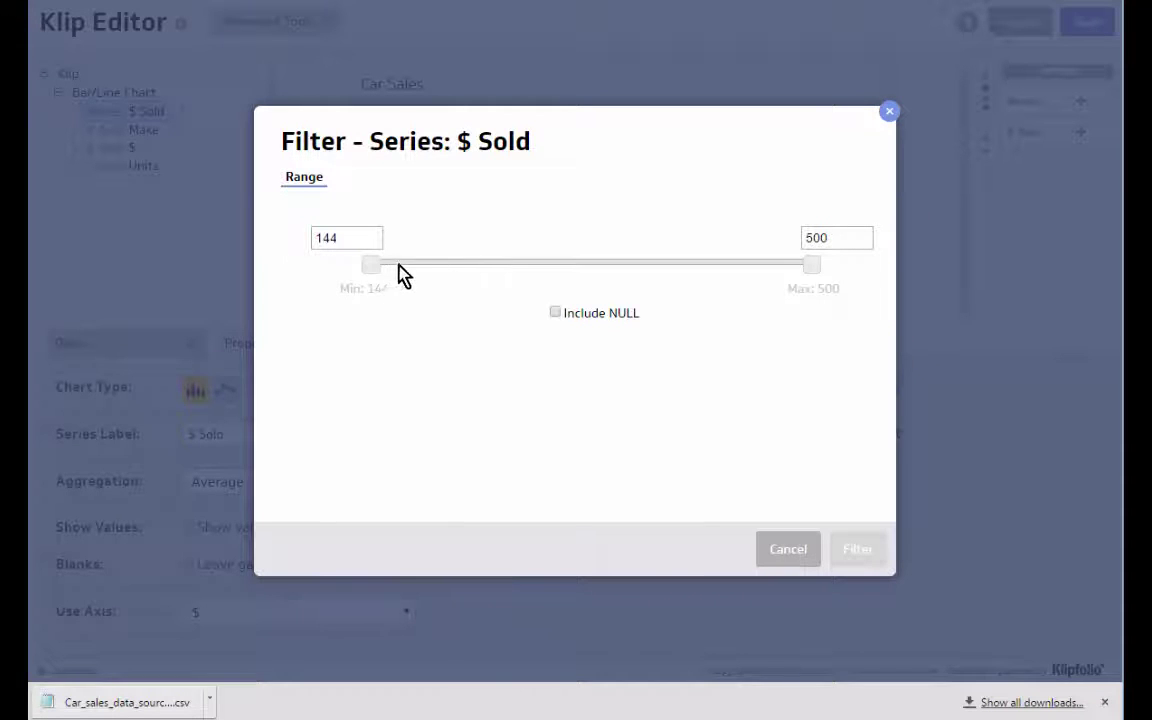
pyautogui.moveTo(374, 263); pyautogui.dragTo(468, 242)
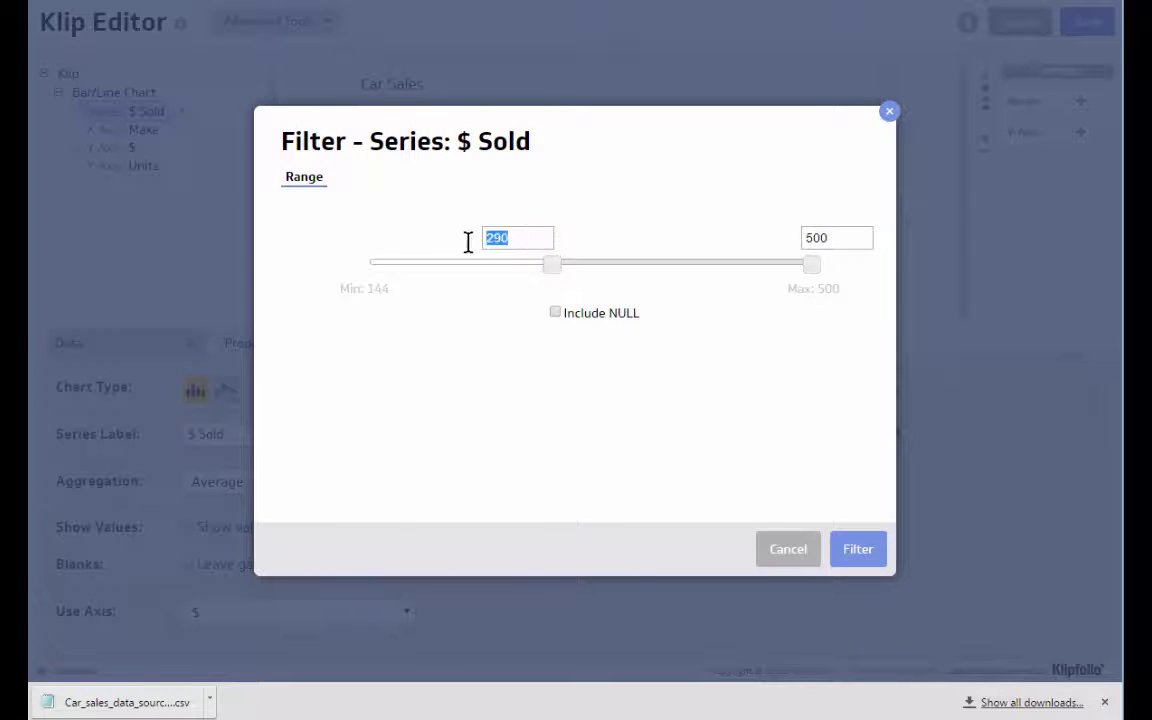
pyautogui.write('300')
pyautogui.click(870, 552)
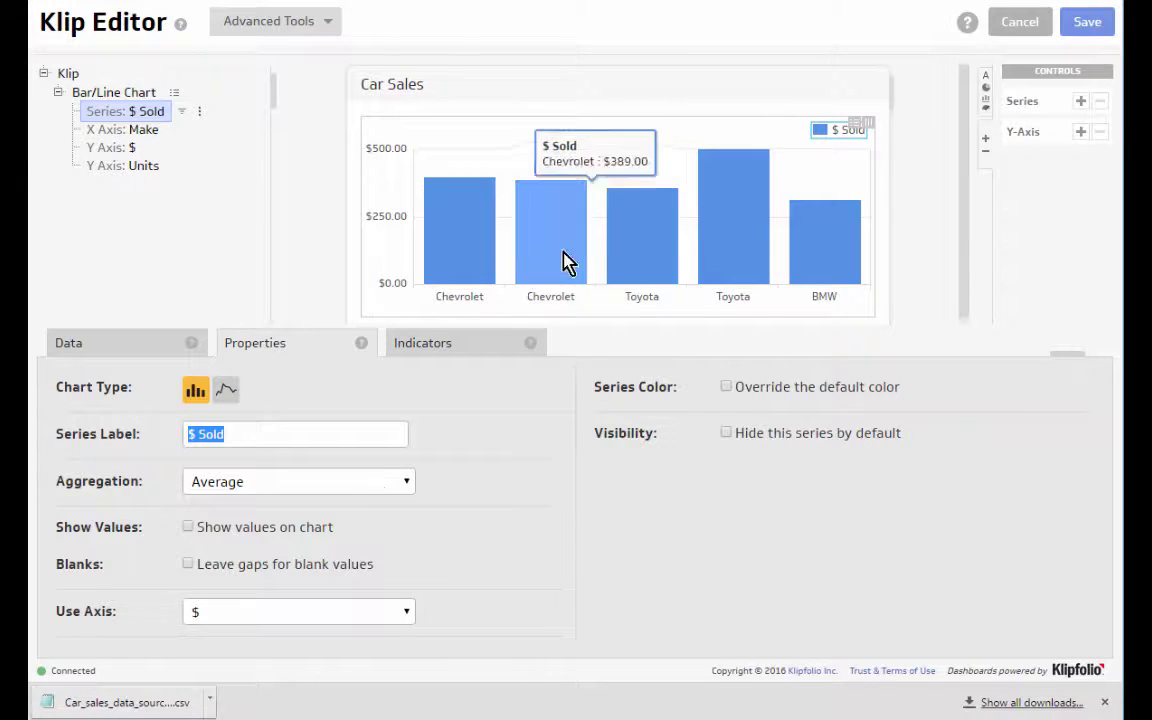
# Step: Group repeating Make labels and set the $ Sold aggregation to Sum
pyautogui.click(122, 130)
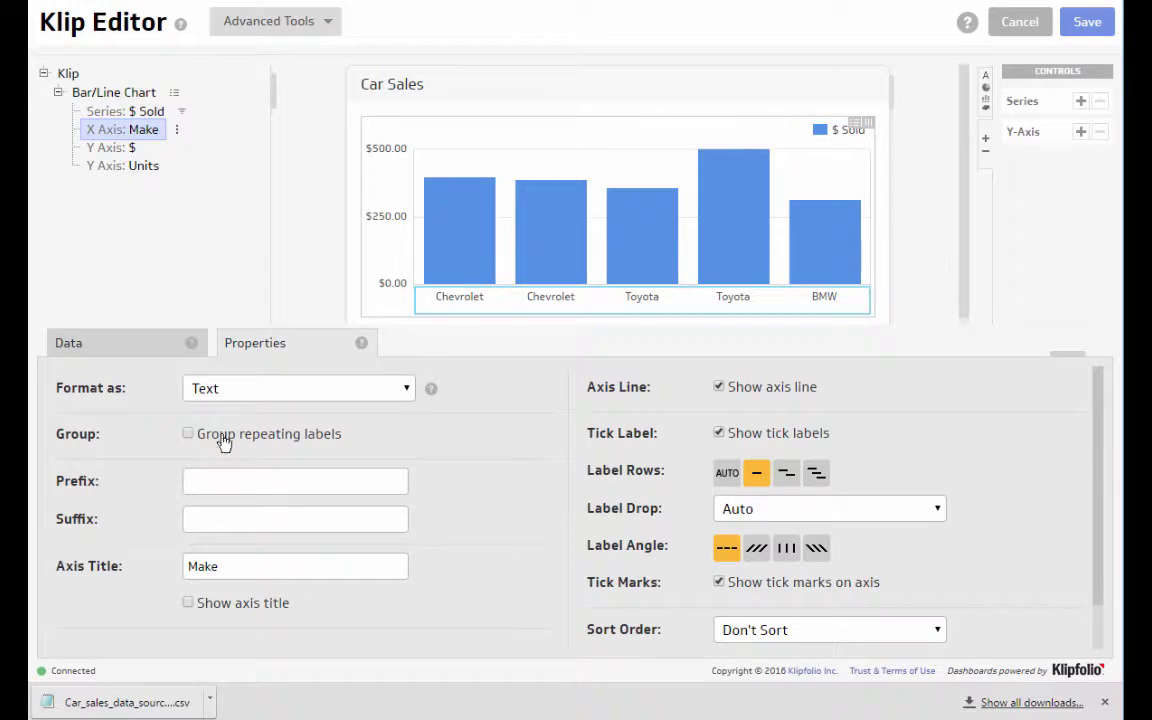
pyautogui.click(188, 433)
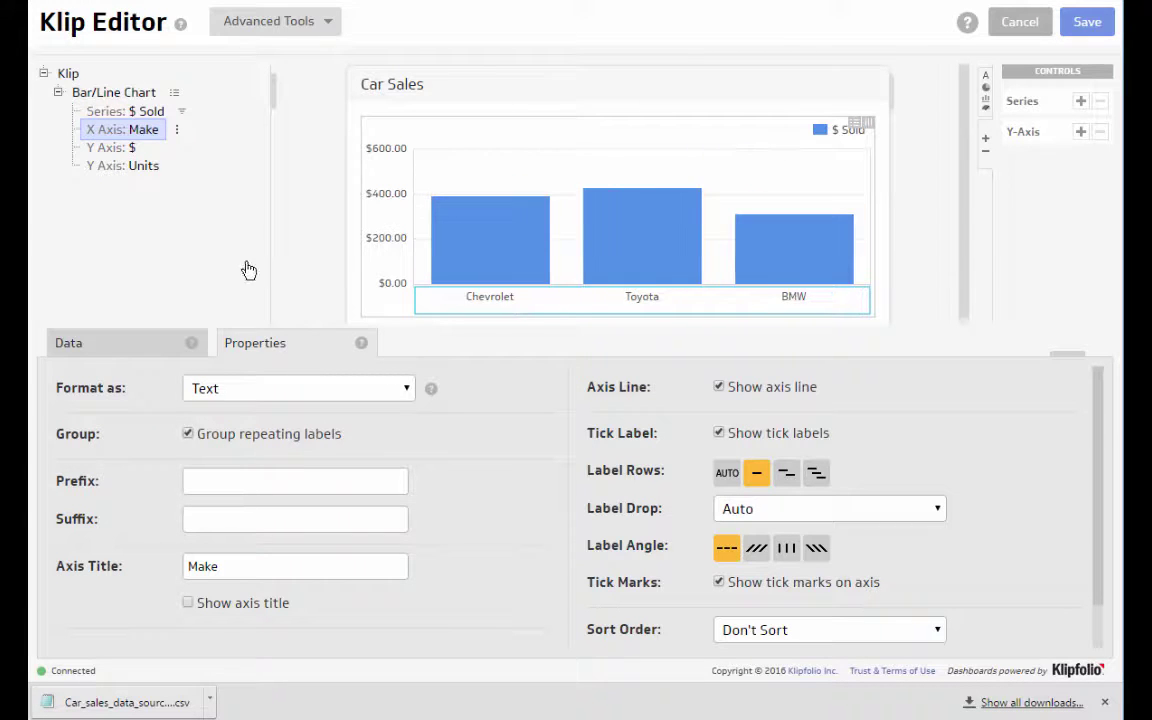
pyautogui.click(124, 108)
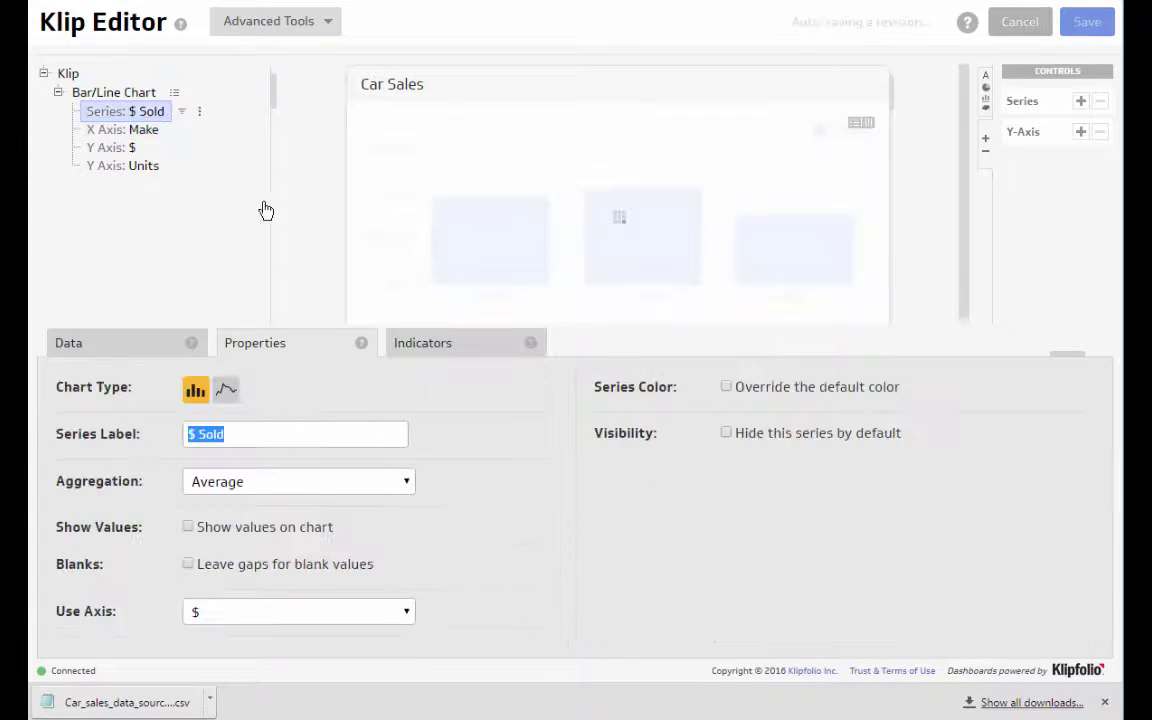
pyautogui.click(229, 482)
pyautogui.click(230, 505)
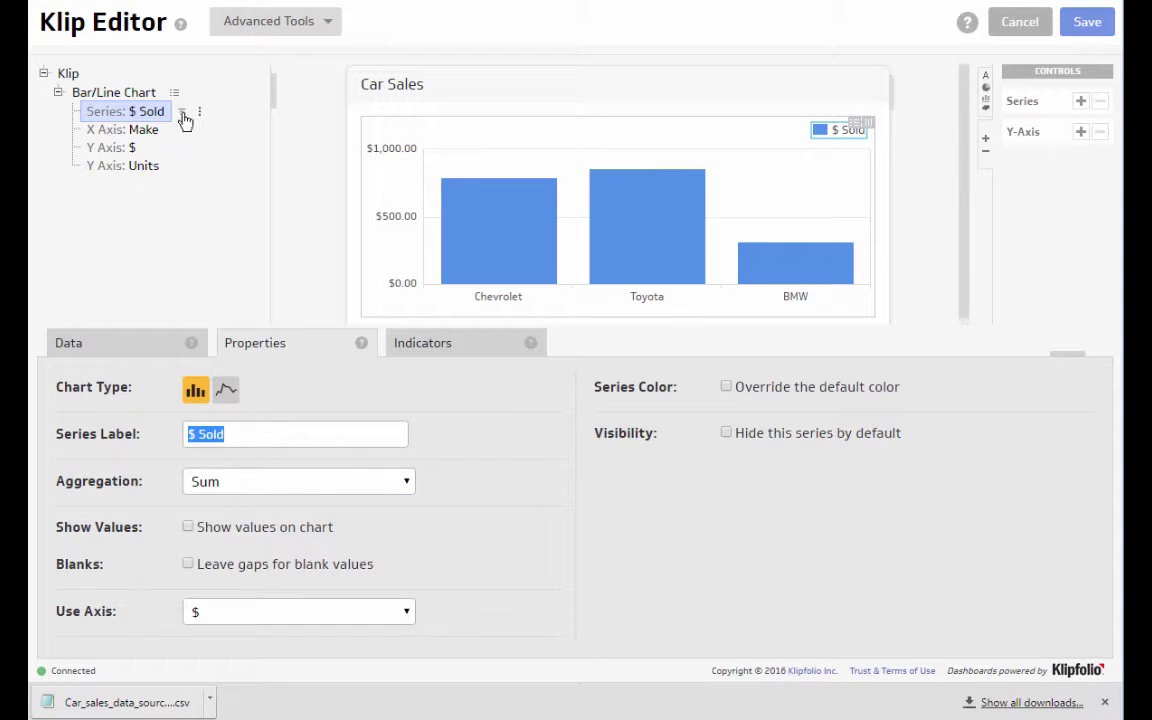
# Step: Sort the summed $ Sold bars Highest to Lowest: Toyota, Chevrolet, BMW
pyautogui.click(152, 115)
pyautogui.rightClick(150, 121)
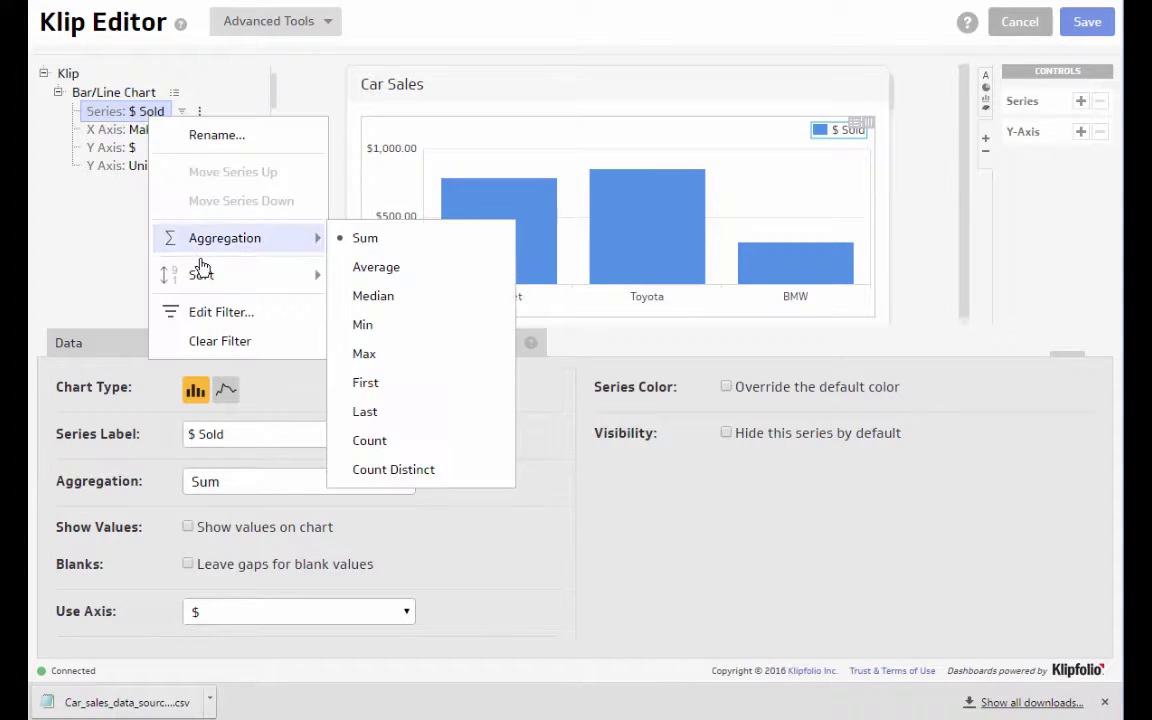
pyautogui.moveTo(234, 277)
pyautogui.click(408, 332)
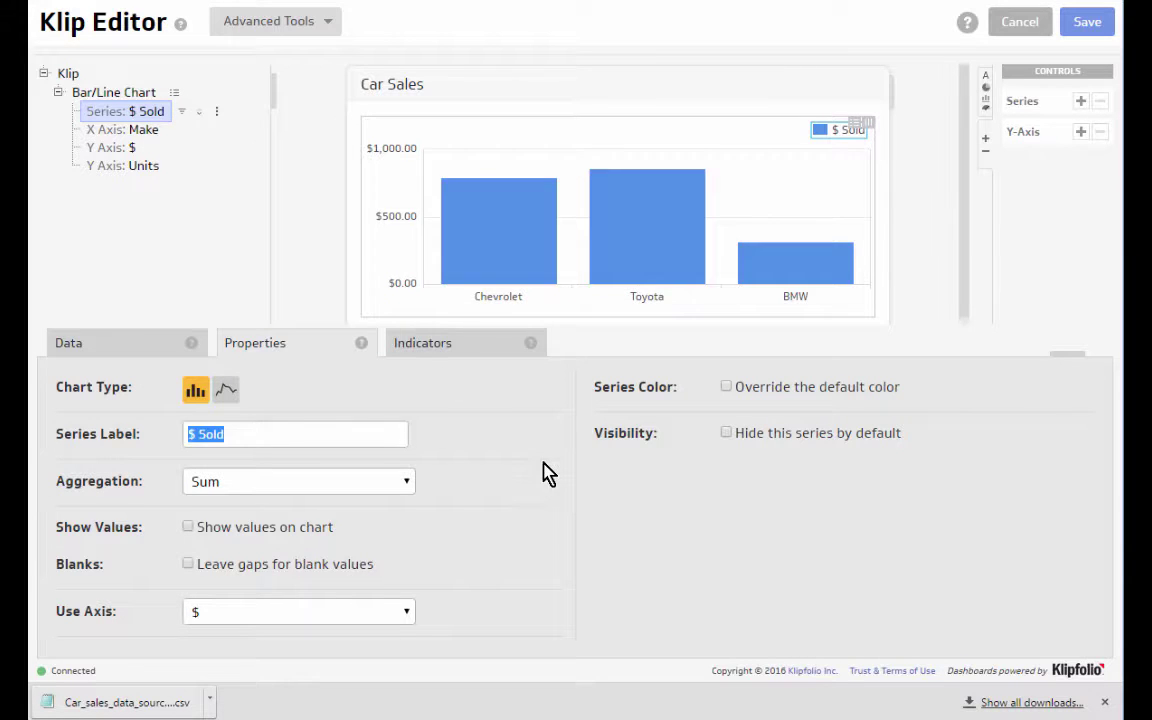